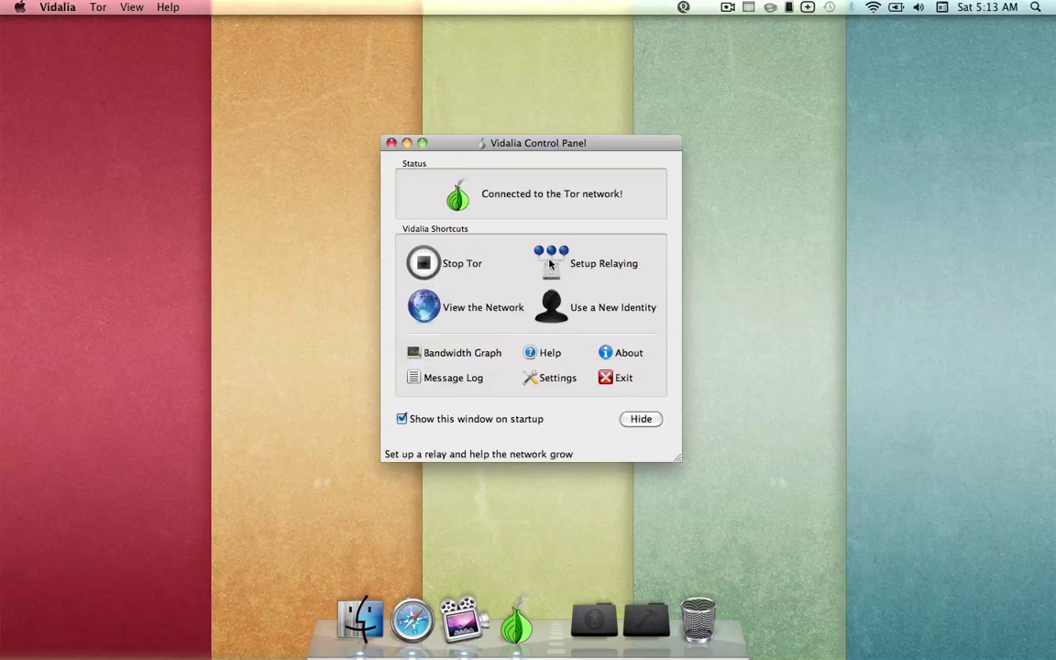
Step: View the Tor network map and examine the details of several relays, including SwedishBikiniTeam and vallenator
click(450, 307)
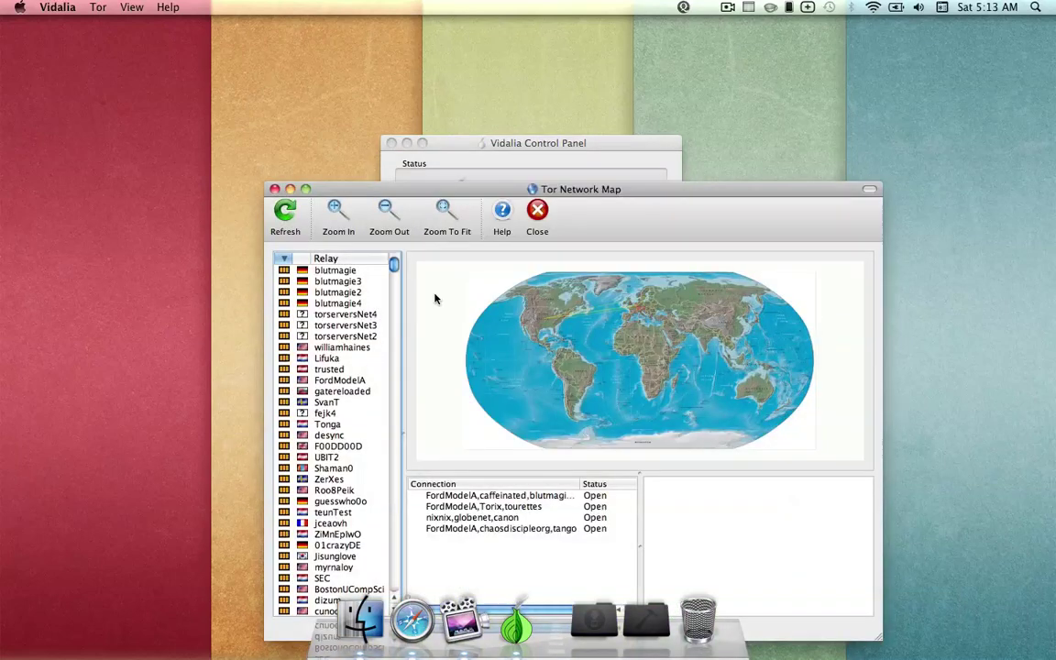
drag(558, 186, 564, 70)
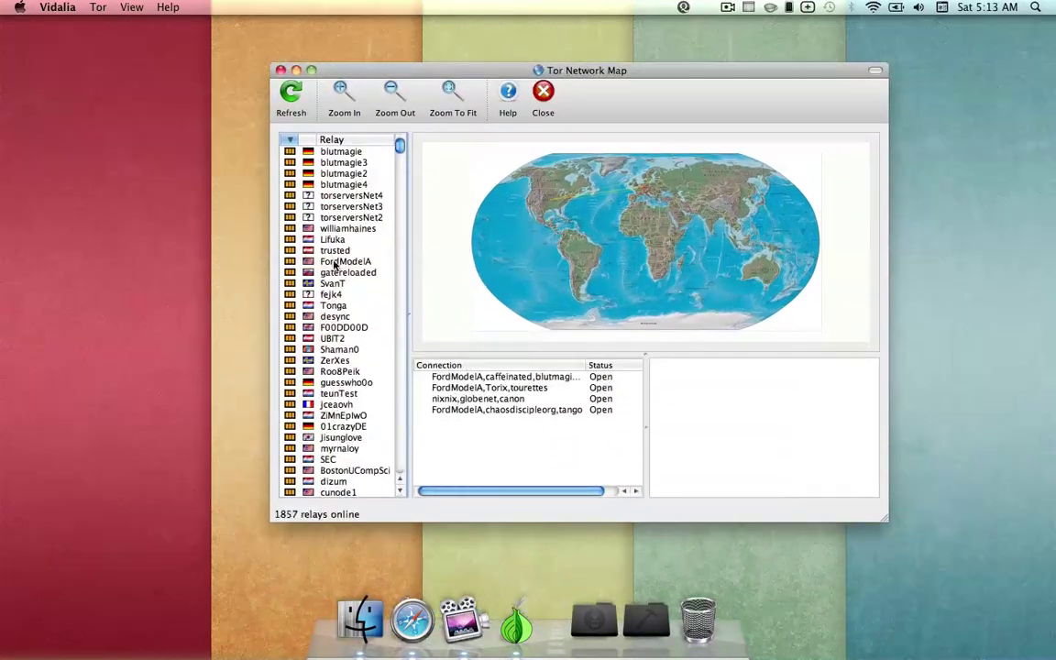
scroll(348, 229, down, 3)
scroll(348, 229, down, 10)
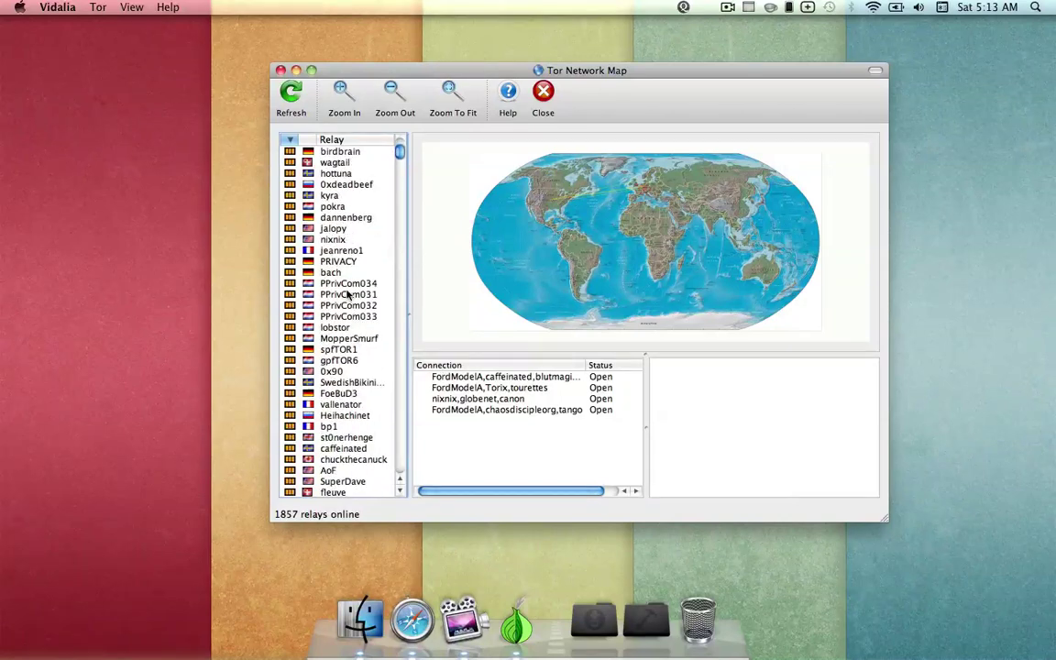
click(349, 294)
click(350, 338)
click(346, 360)
click(349, 383)
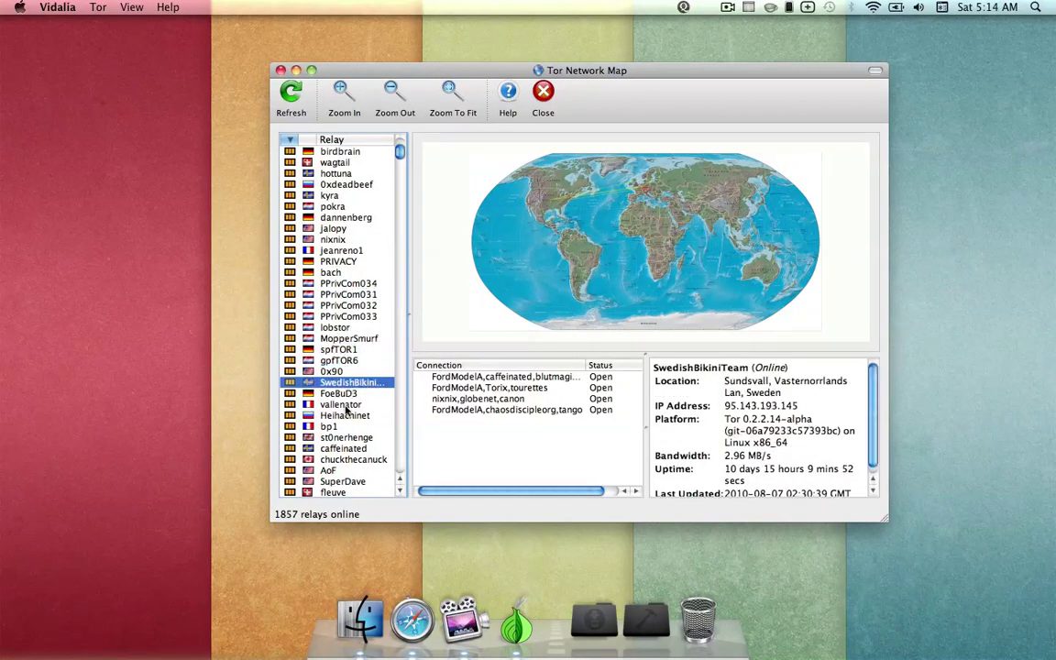
click(344, 404)
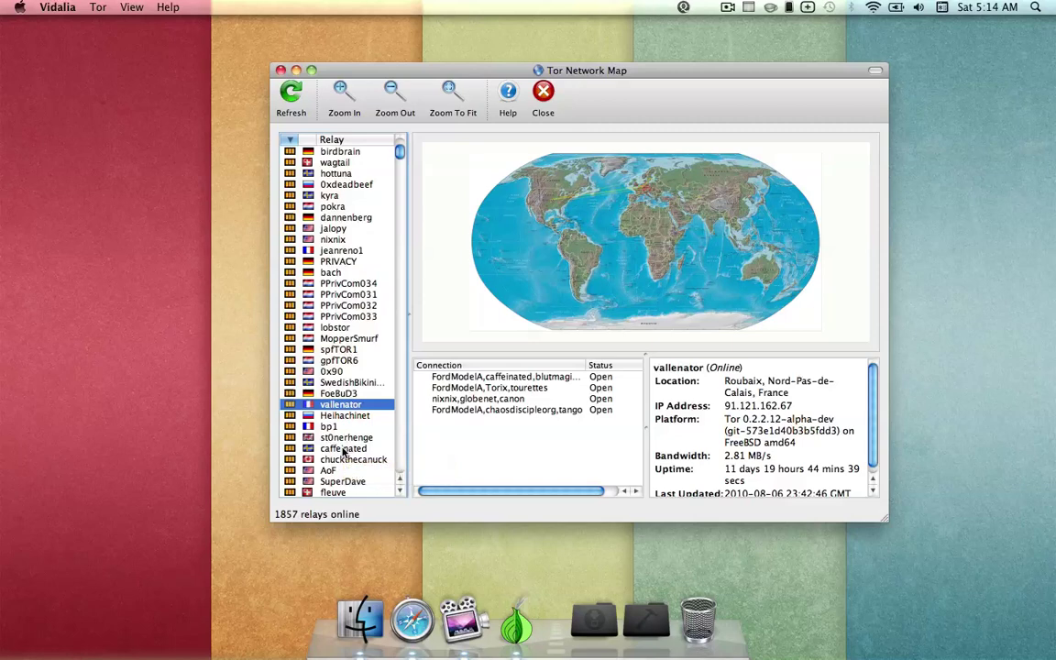
click(281, 71)
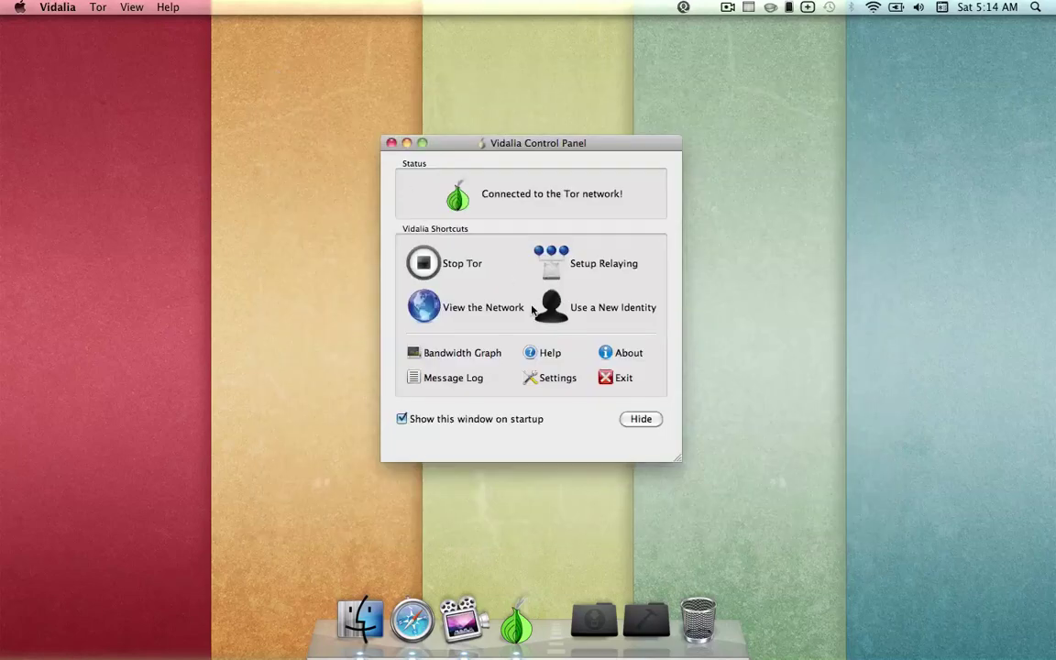
Step: Open the Vidalia settings and review the network options, including the fields for accessing the Internet through a proxy
click(545, 380)
drag(449, 187, 497, 122)
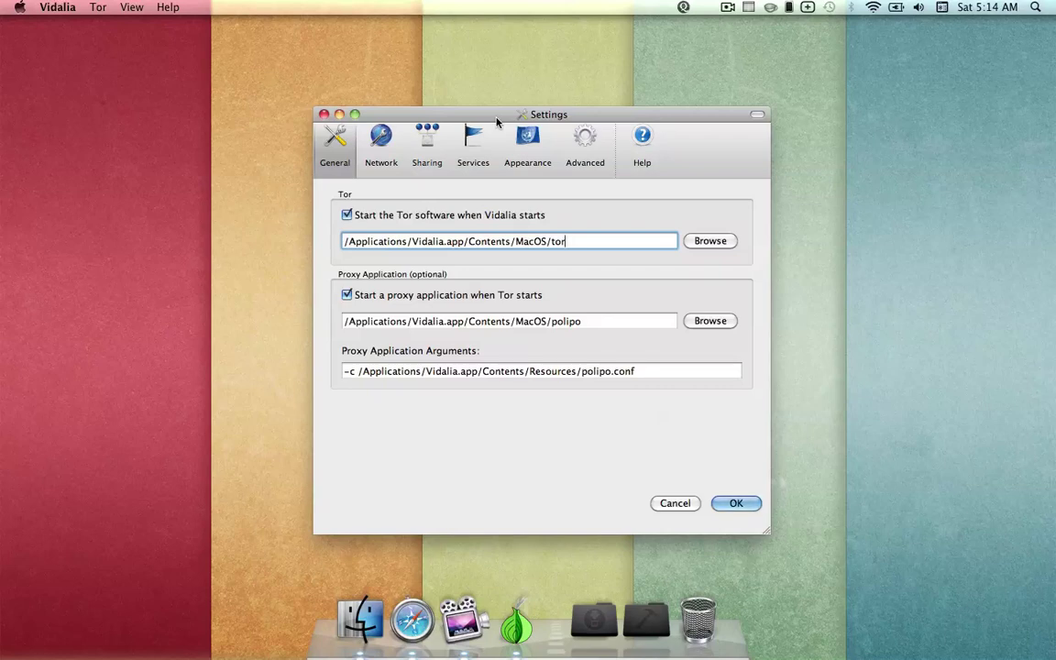
click(382, 139)
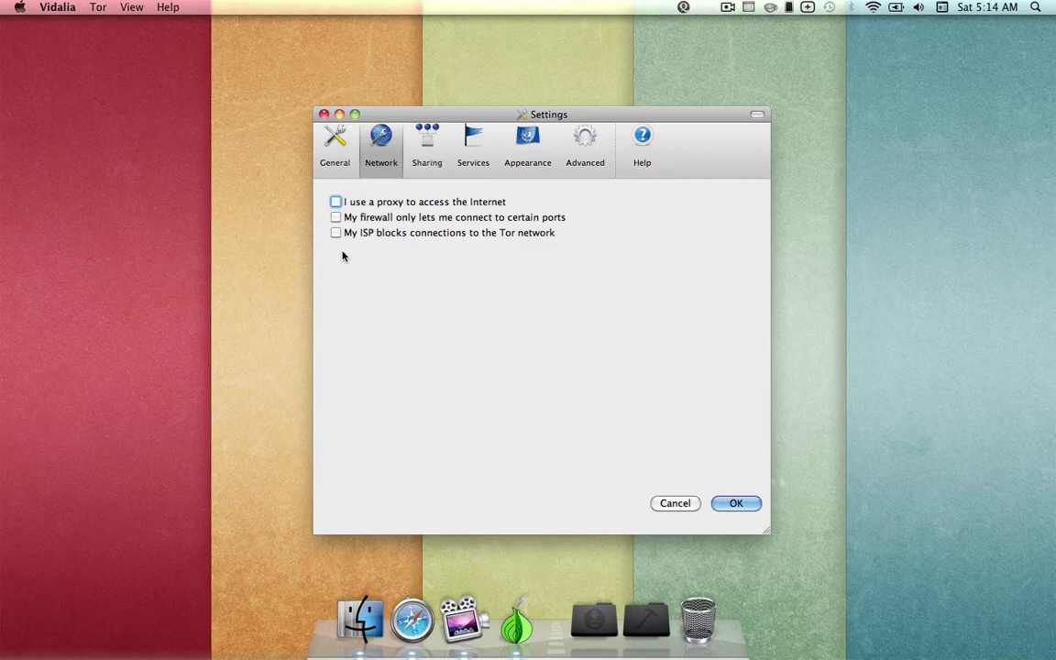
click(336, 203)
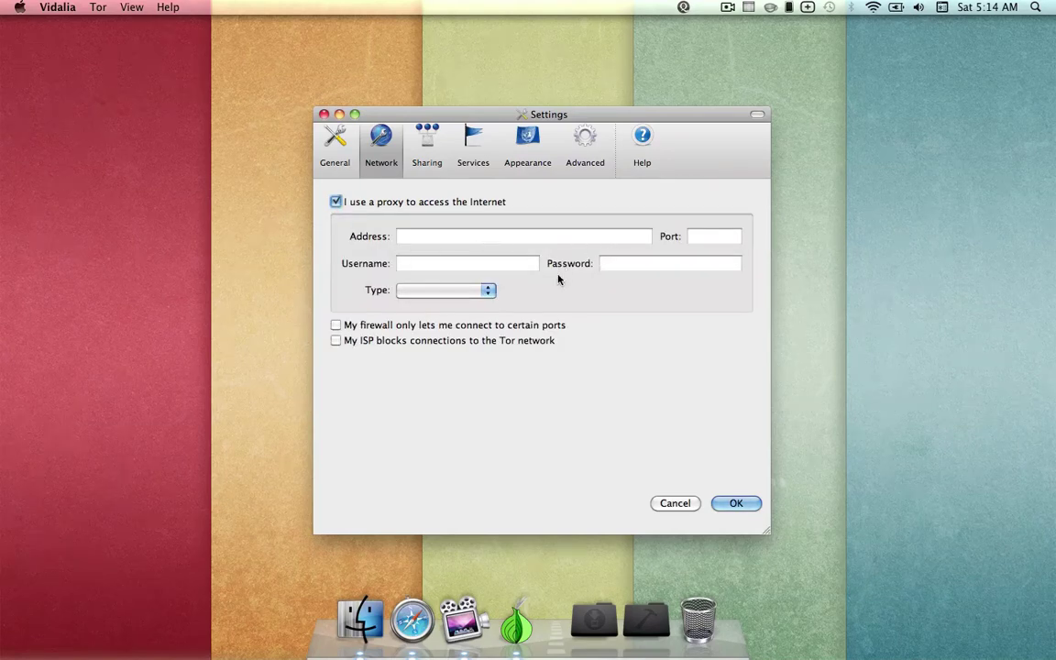
click(337, 203)
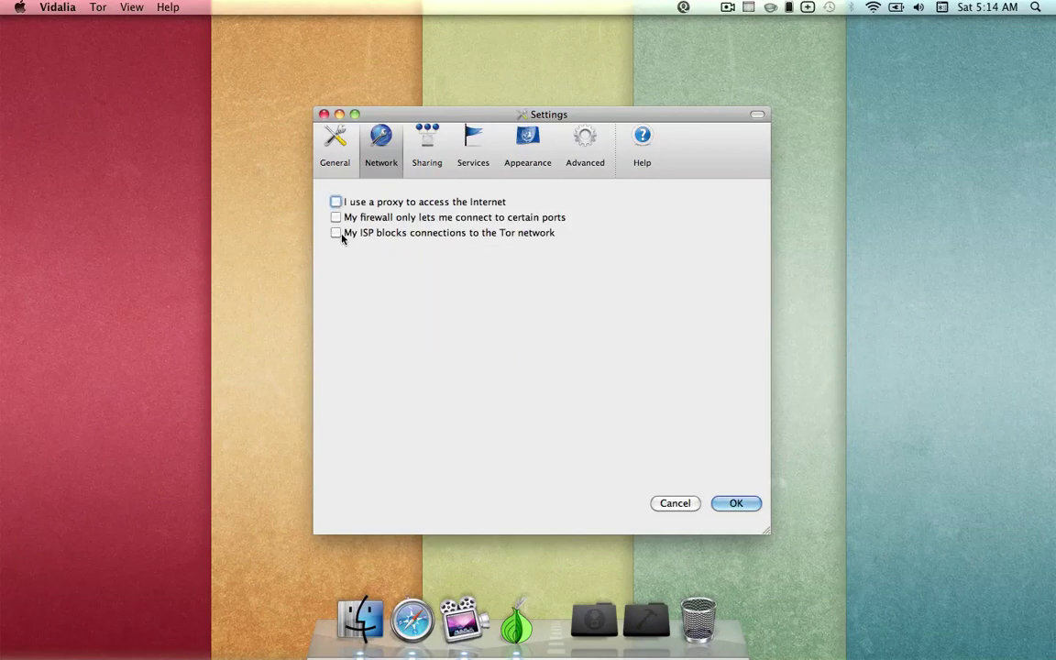
Step: Try the option for an ISP that blocks Tor connections and have Vidalia find bridges
click(341, 235)
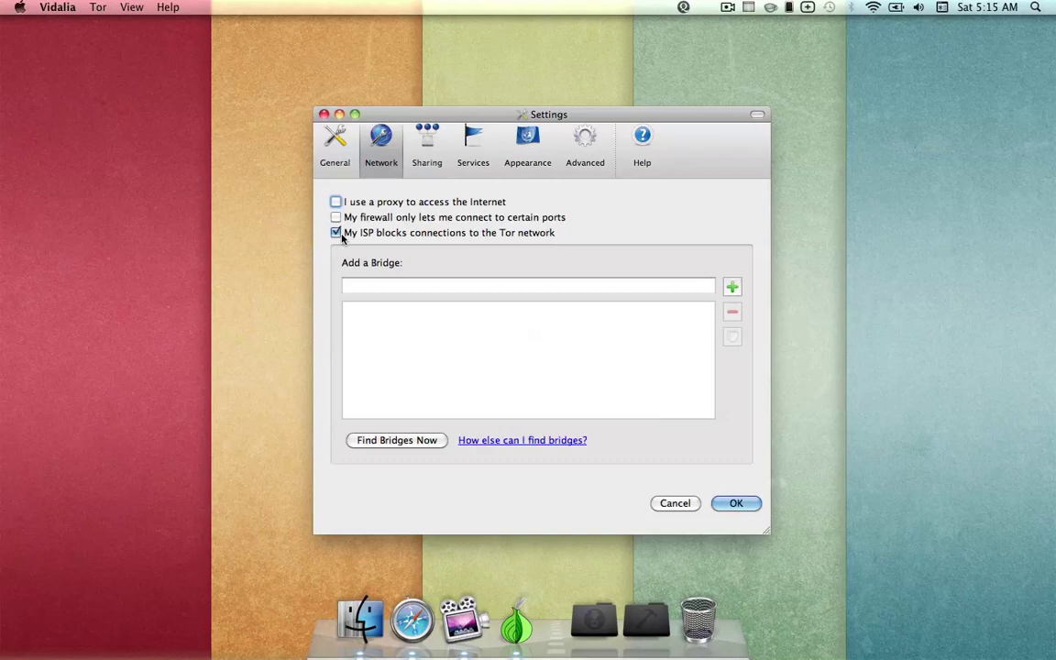
click(418, 440)
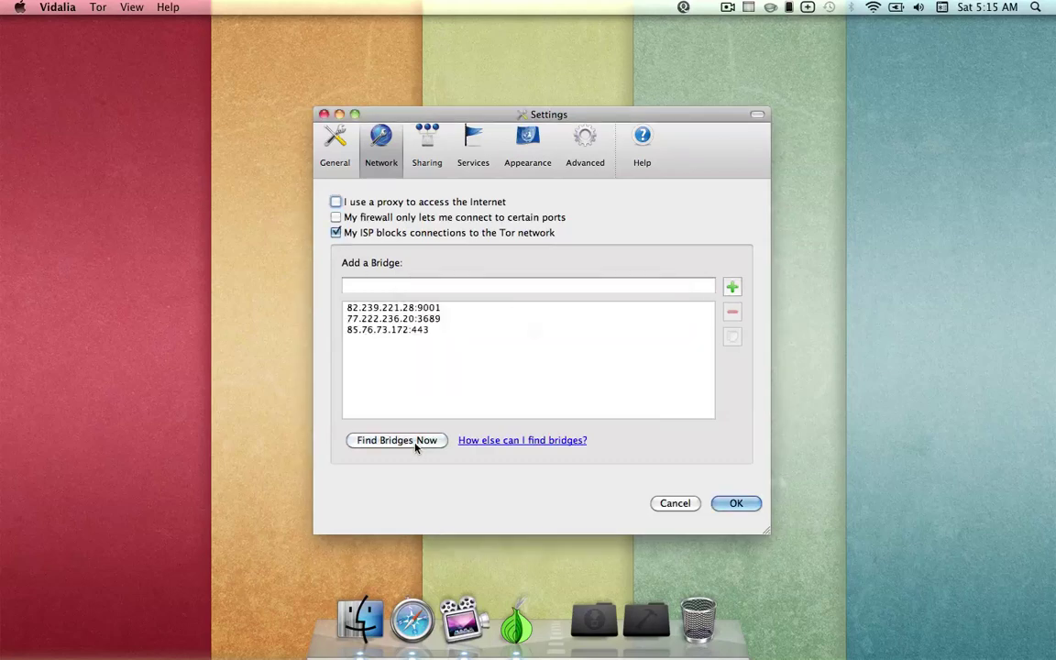
click(392, 308)
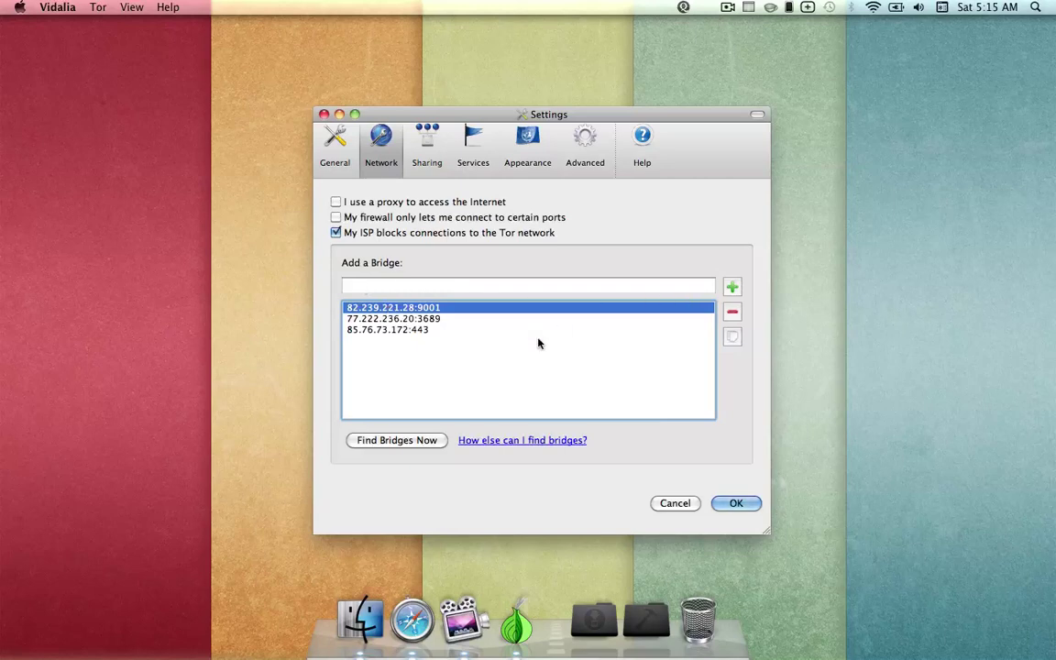
click(336, 234)
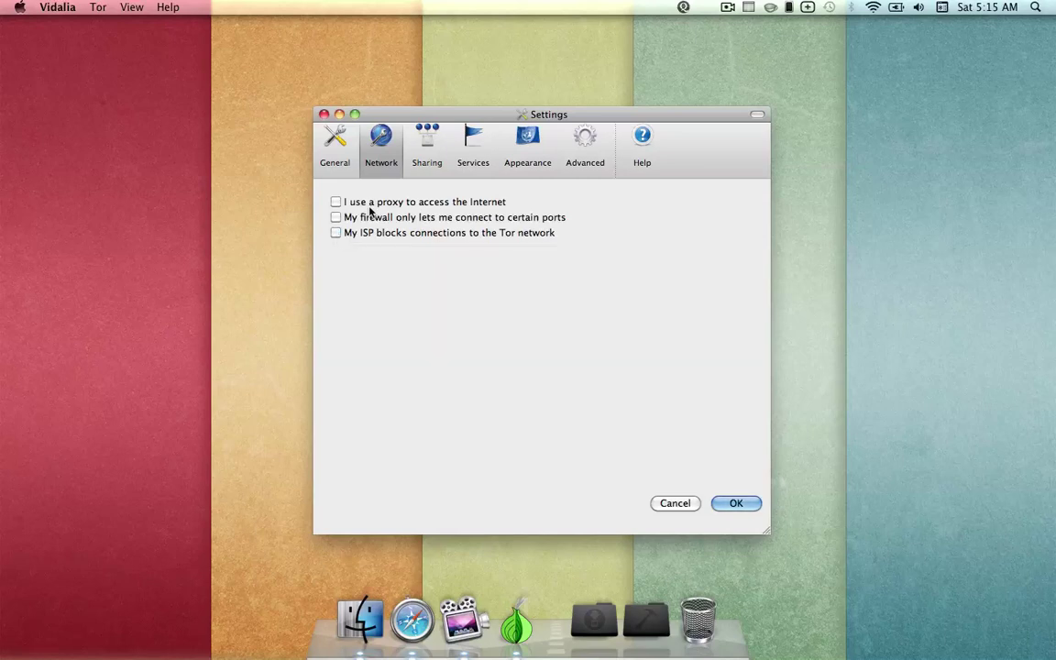
Step: Compare the sharing modes for relaying traffic and helping censored users, and save the settings with Run as a client only
click(427, 151)
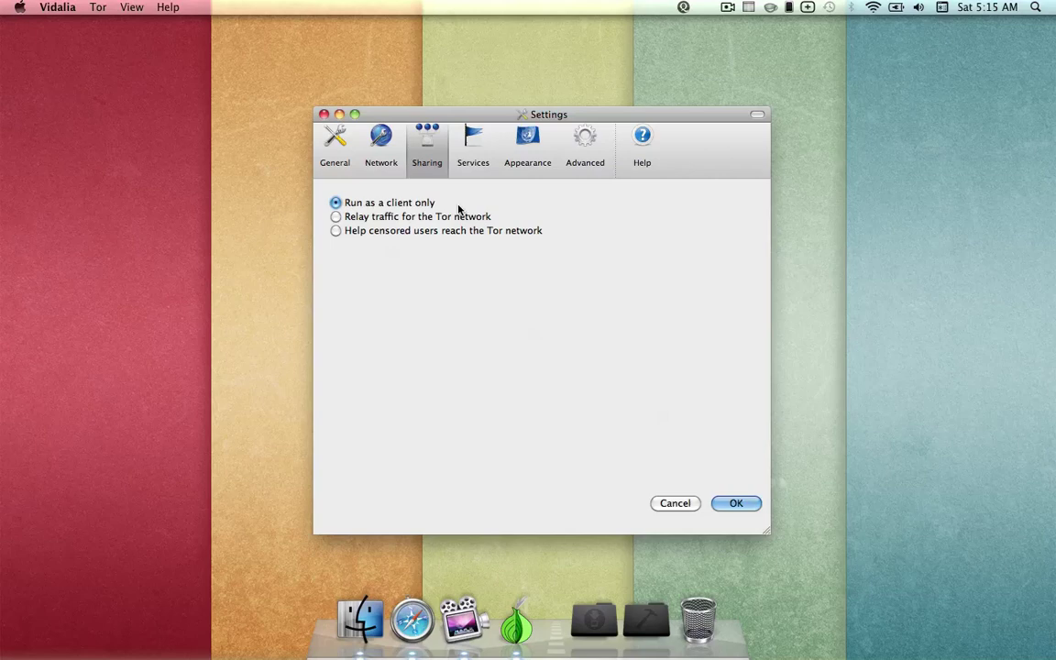
click(358, 218)
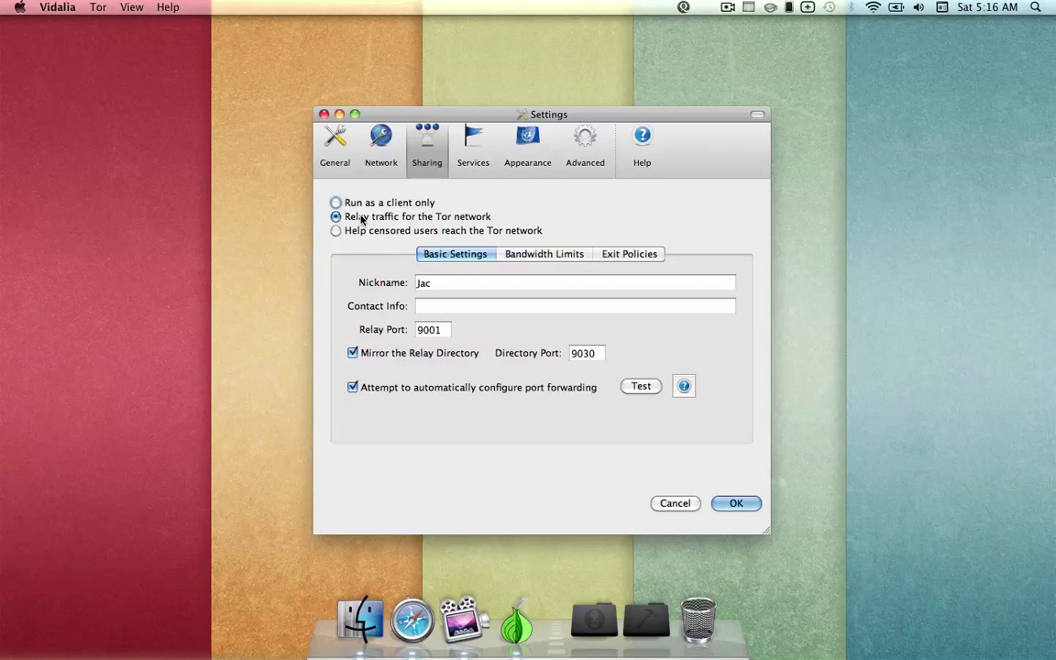
click(356, 233)
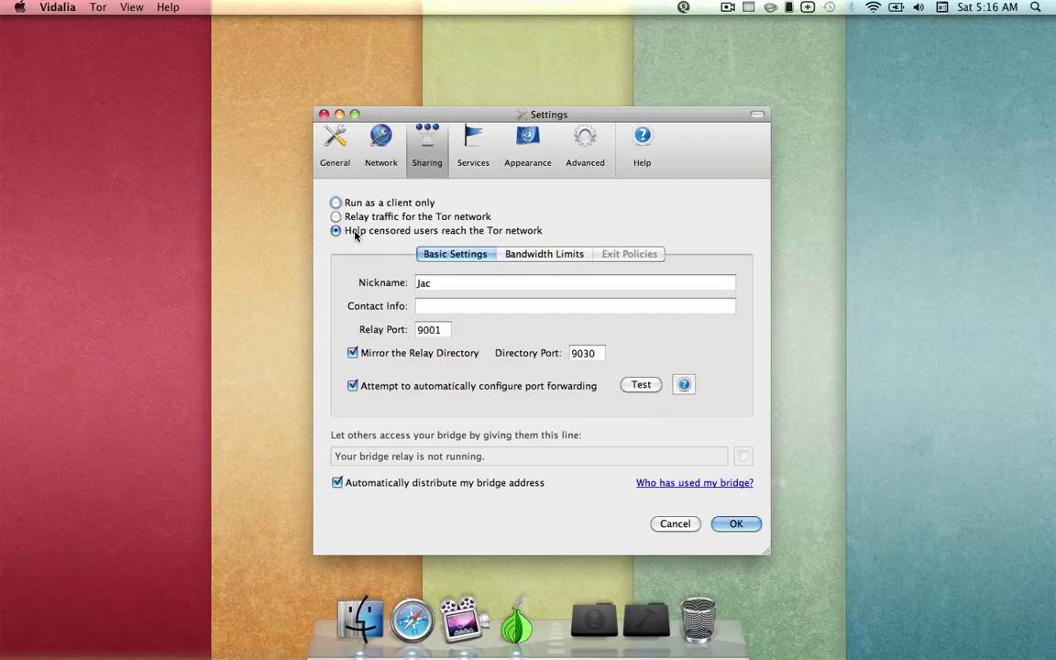
click(337, 204)
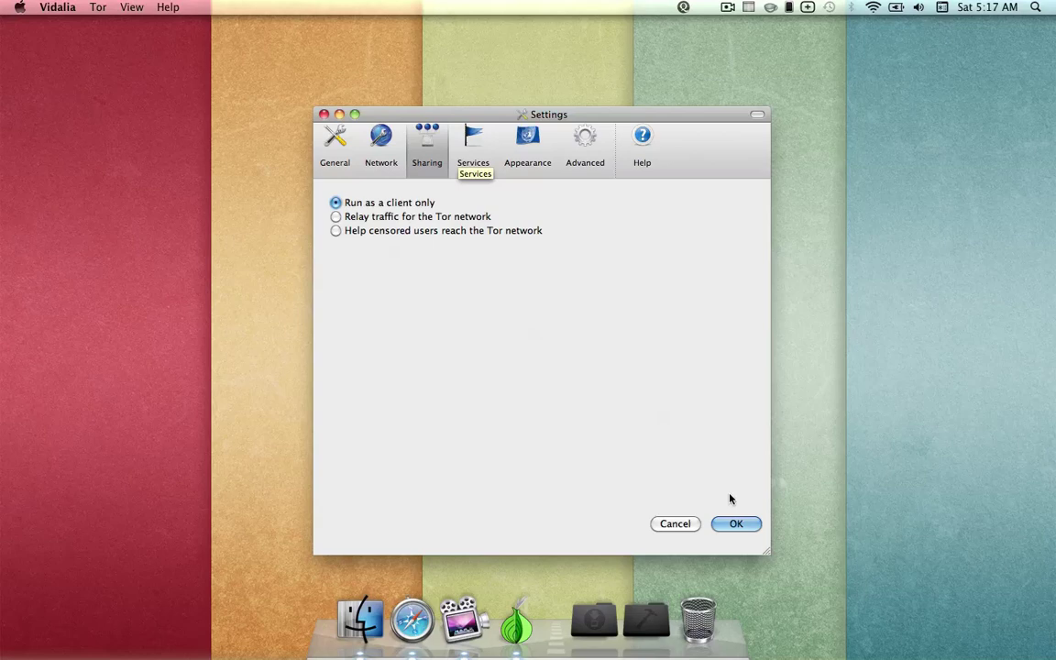
click(736, 523)
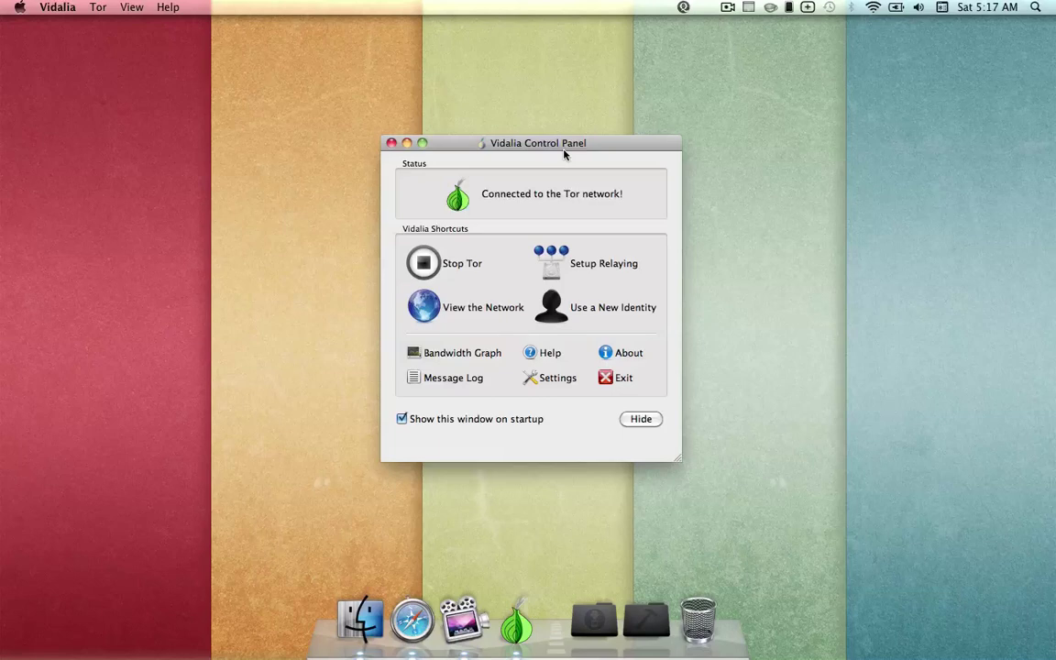
Step: Switch to Safari and open the system proxy settings from its advanced preferences
click(417, 618)
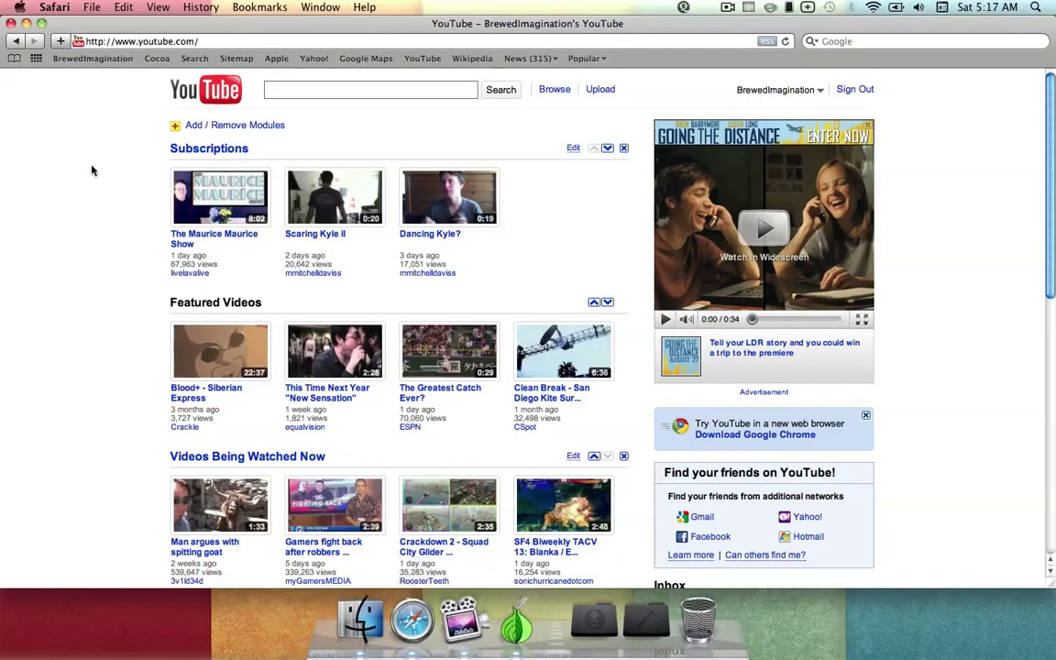
click(53, 8)
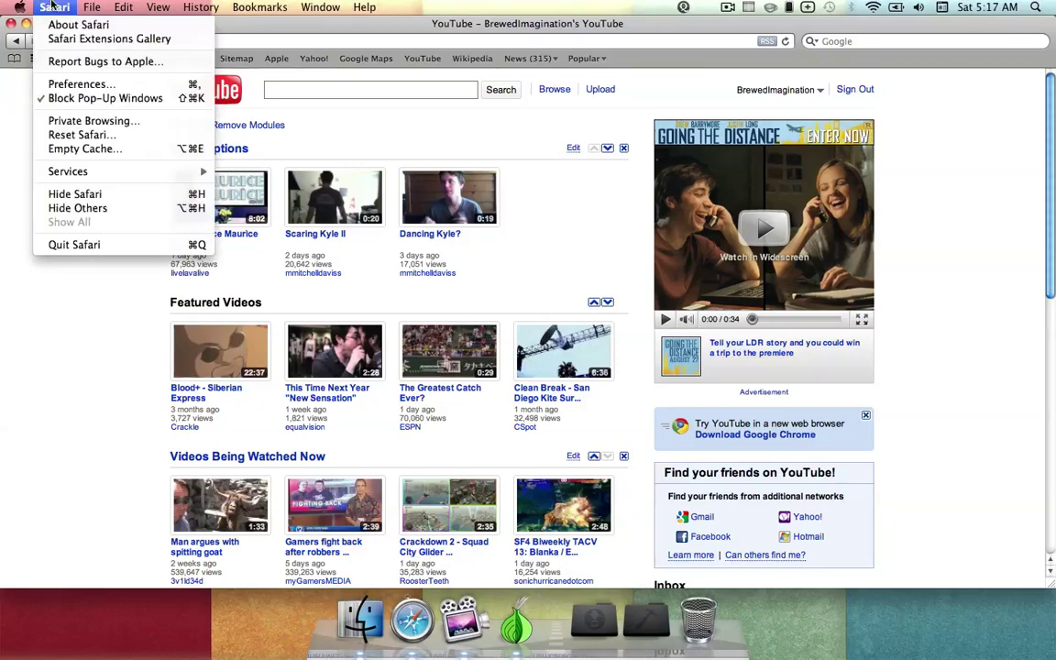
click(85, 83)
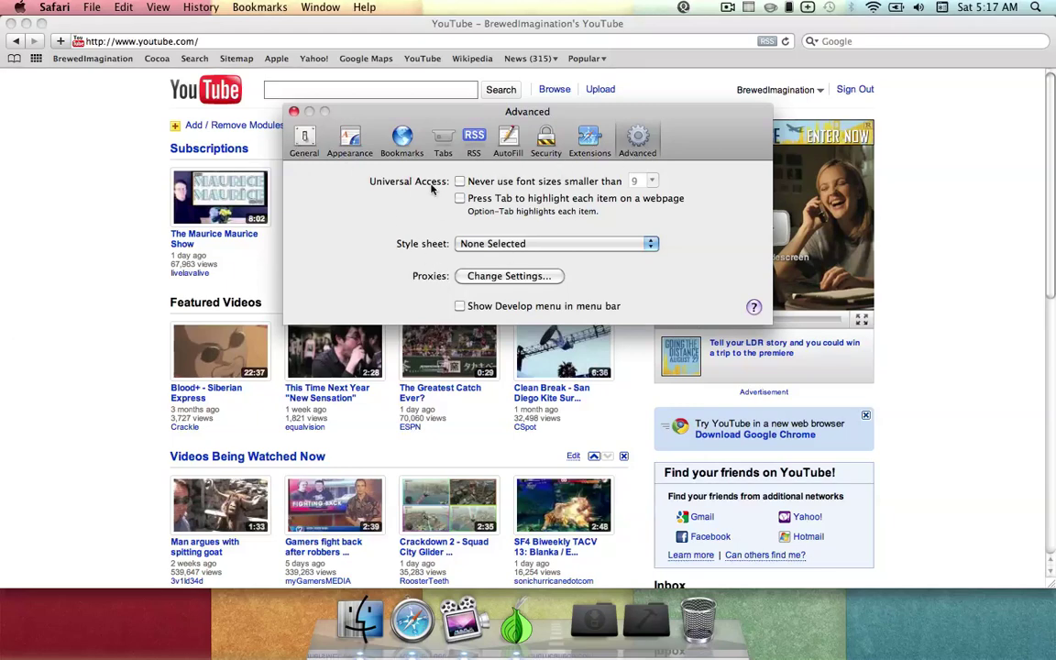
click(472, 276)
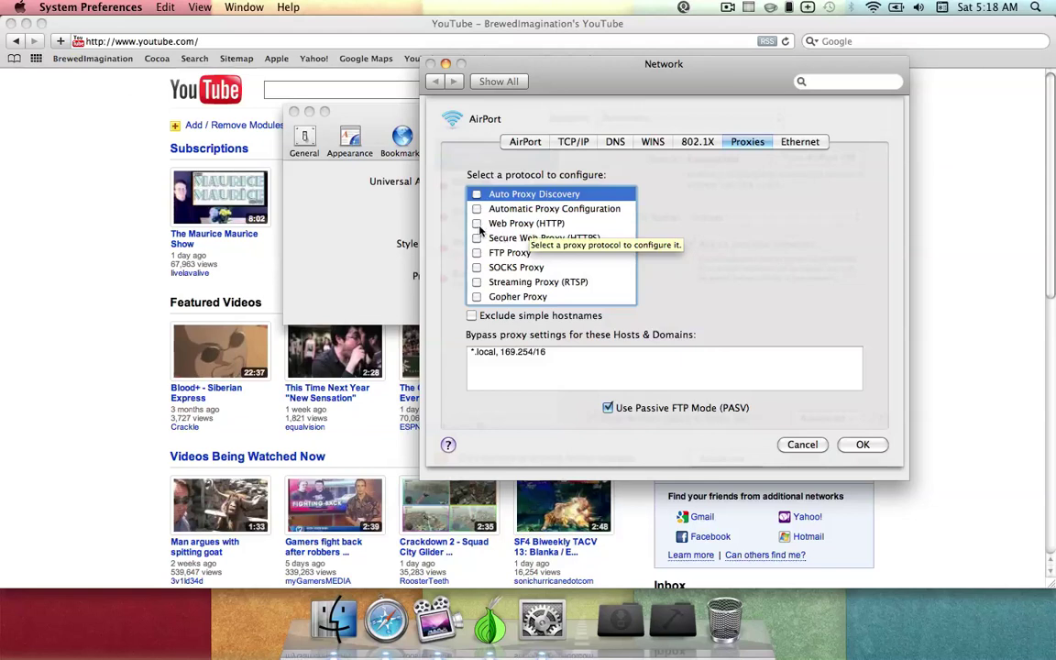
Step: Enable the Web Proxy (HTTP) with server 127.0.0.1 and port 8118 for AirPort, and apply the network changes
click(477, 224)
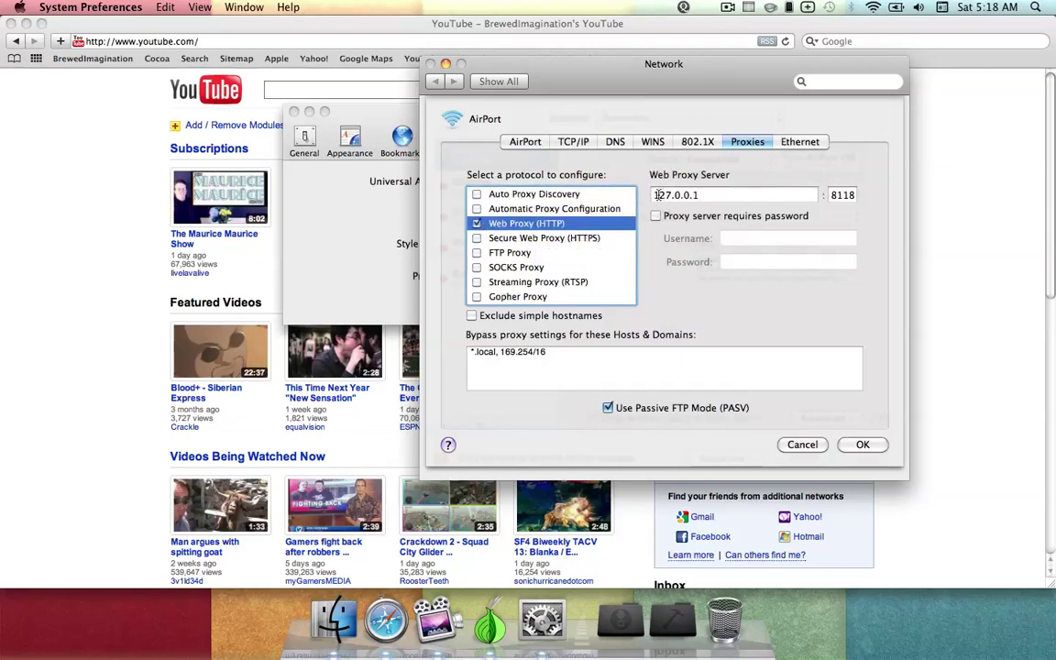
drag(654, 196, 698, 195)
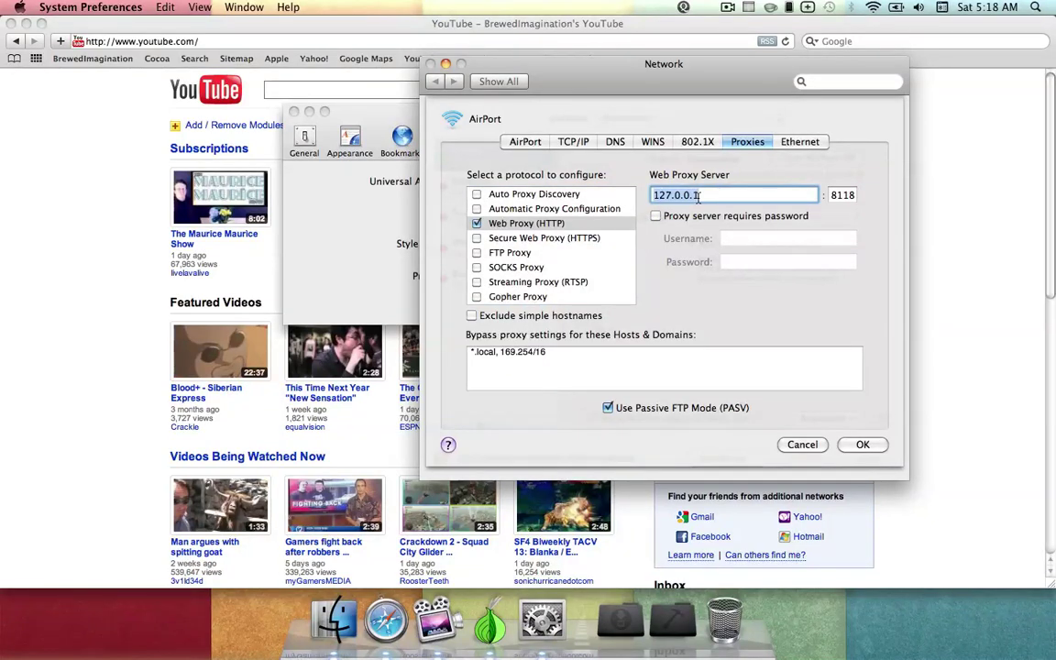
click(715, 198)
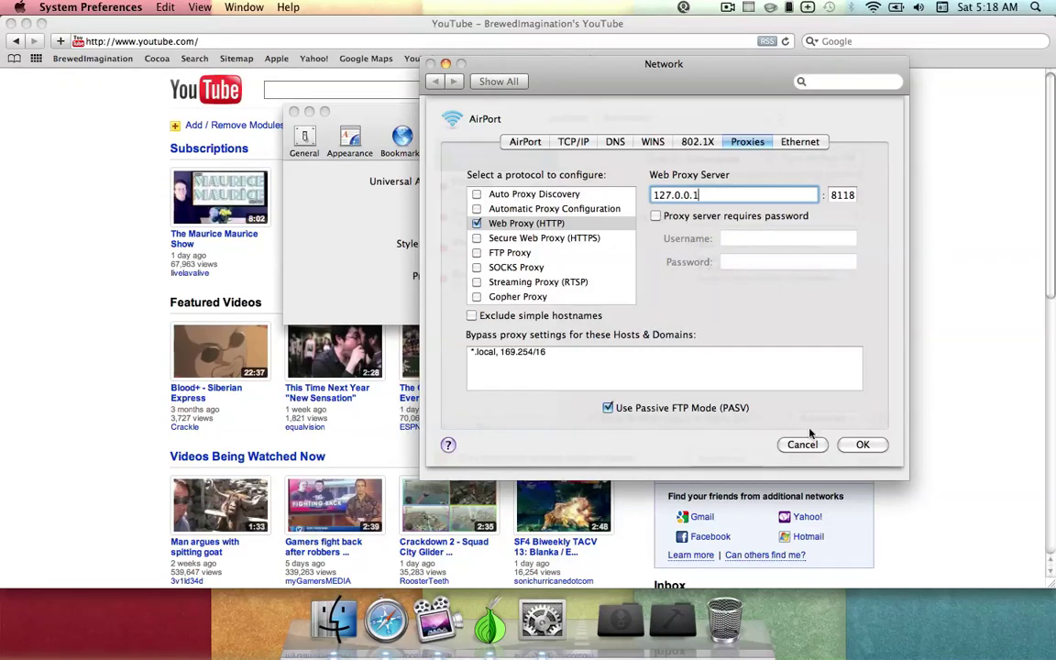
click(862, 443)
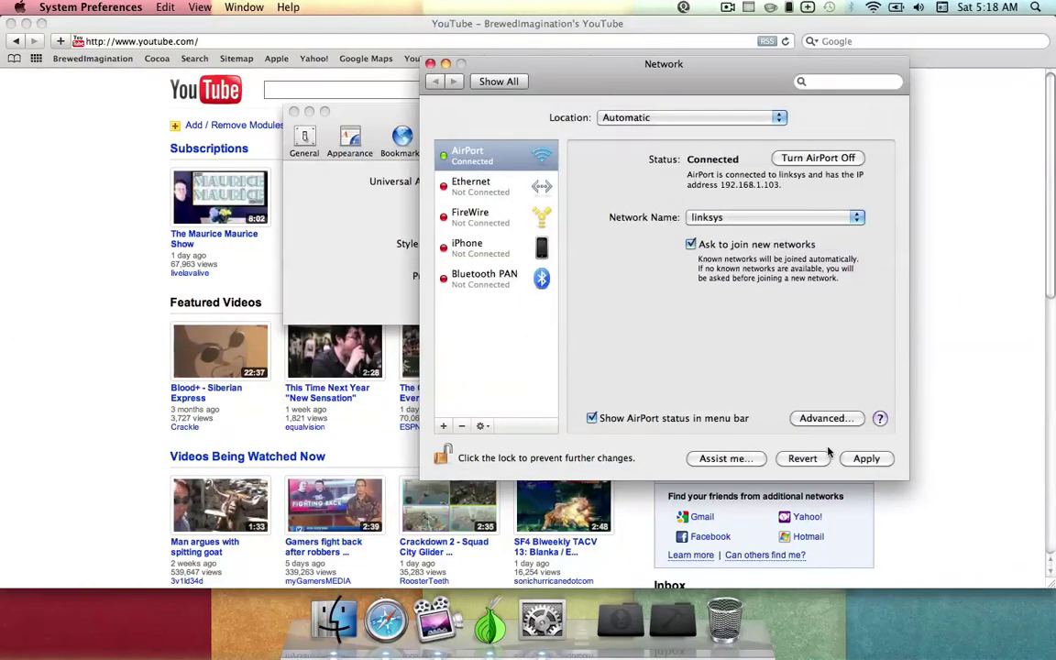
click(865, 458)
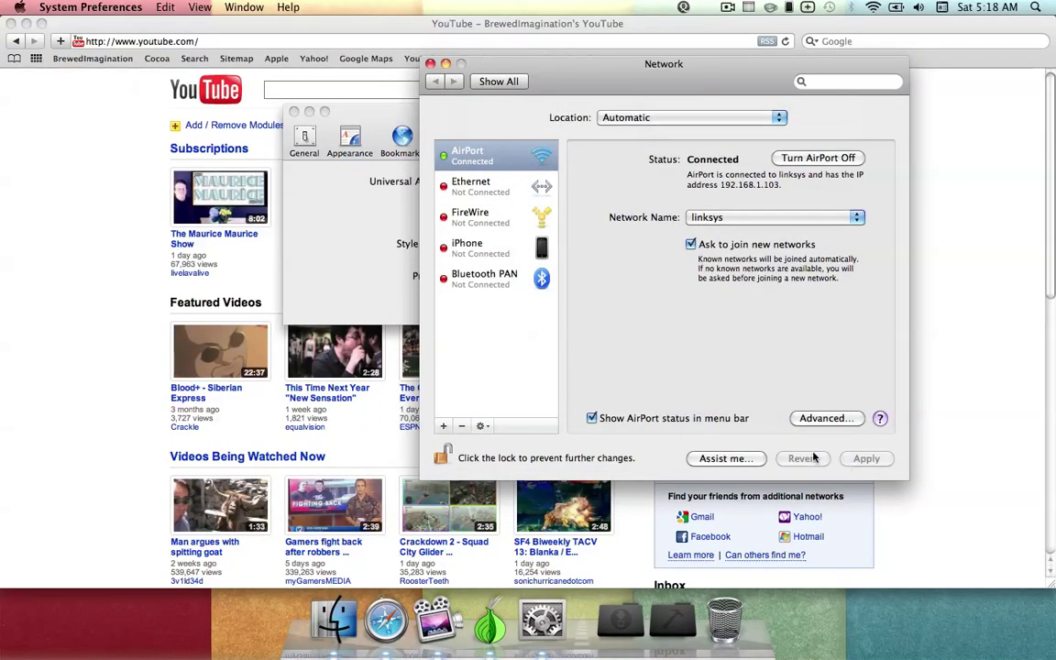
click(430, 63)
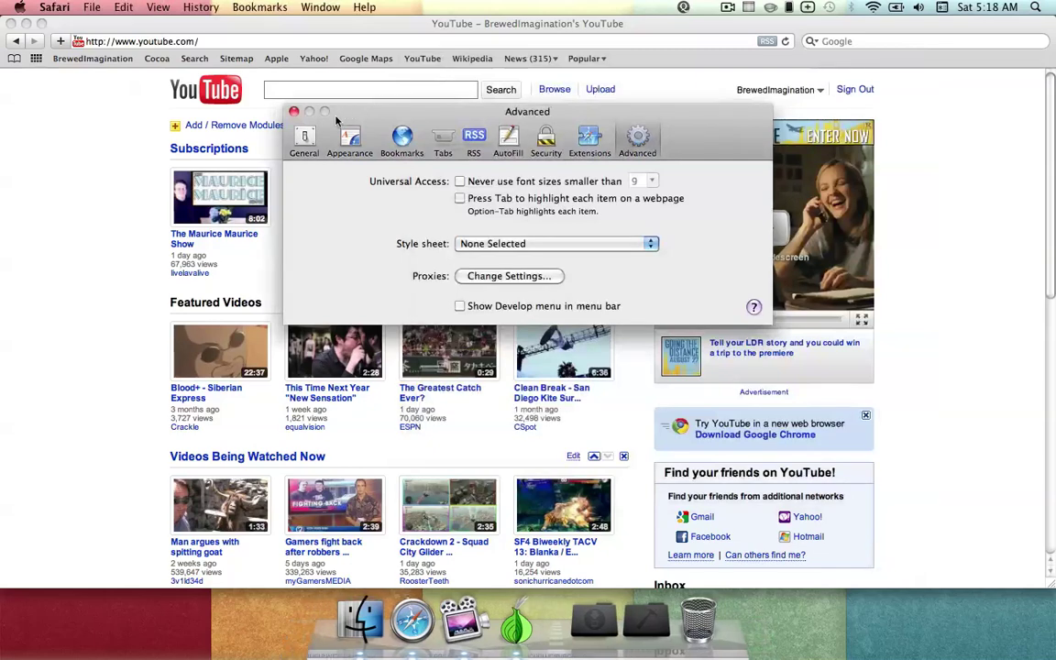
click(293, 111)
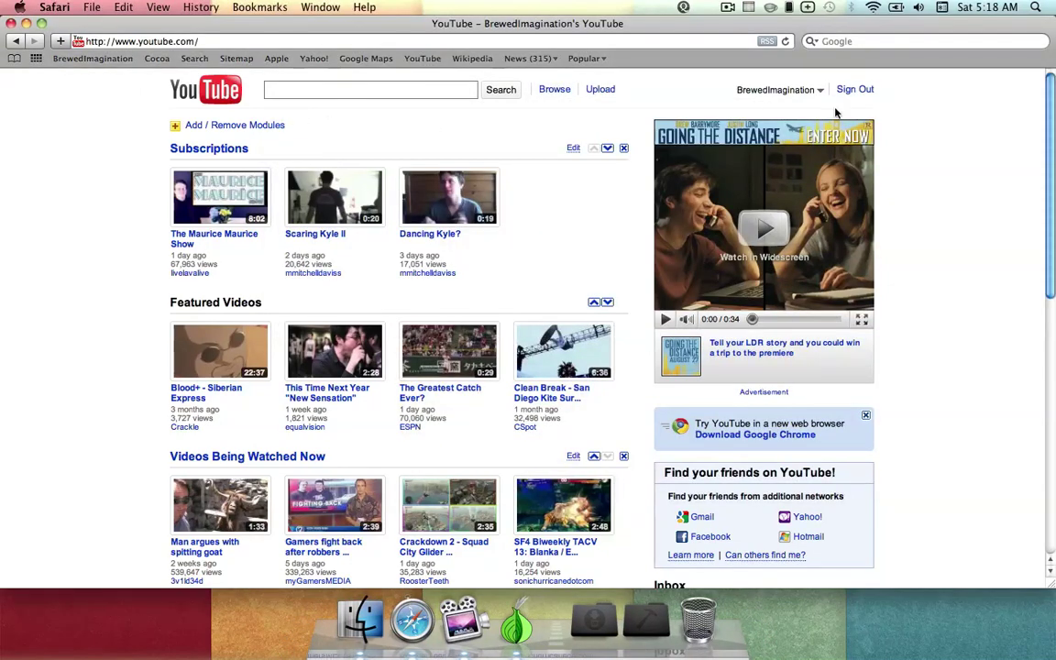
Step: Go to Google and search for "ip adress"
click(641, 41)
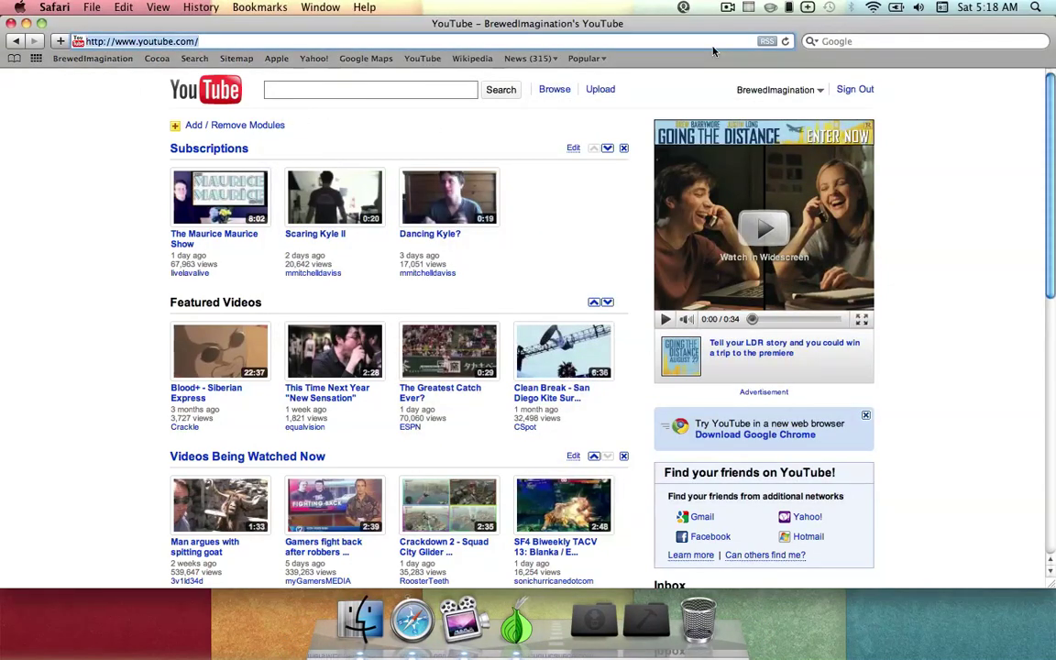
text(google)
key(Return)
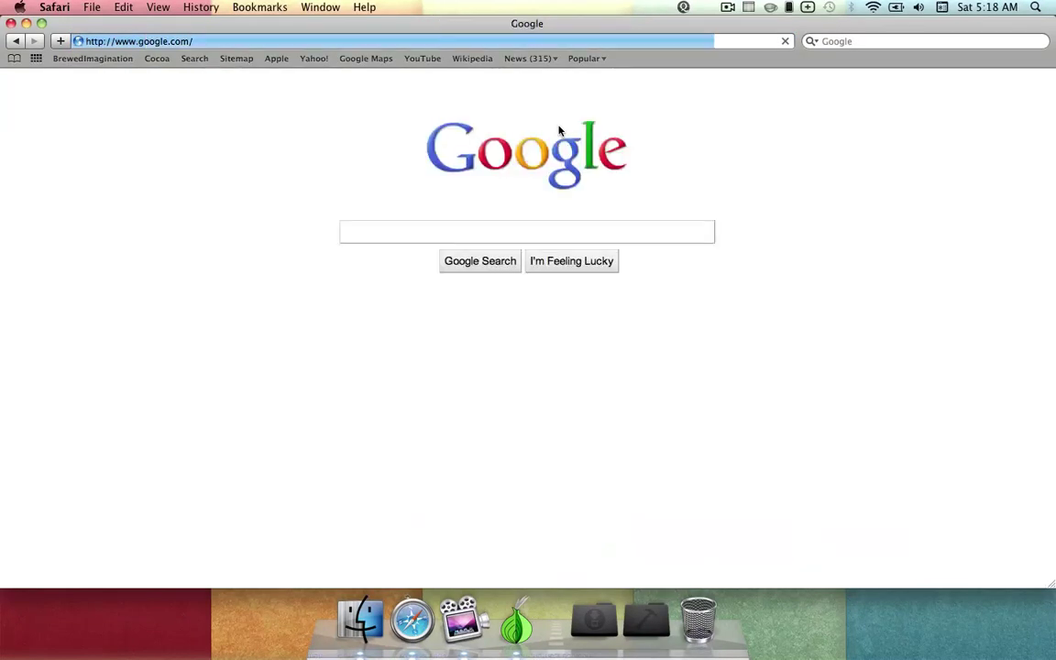
text(ip )
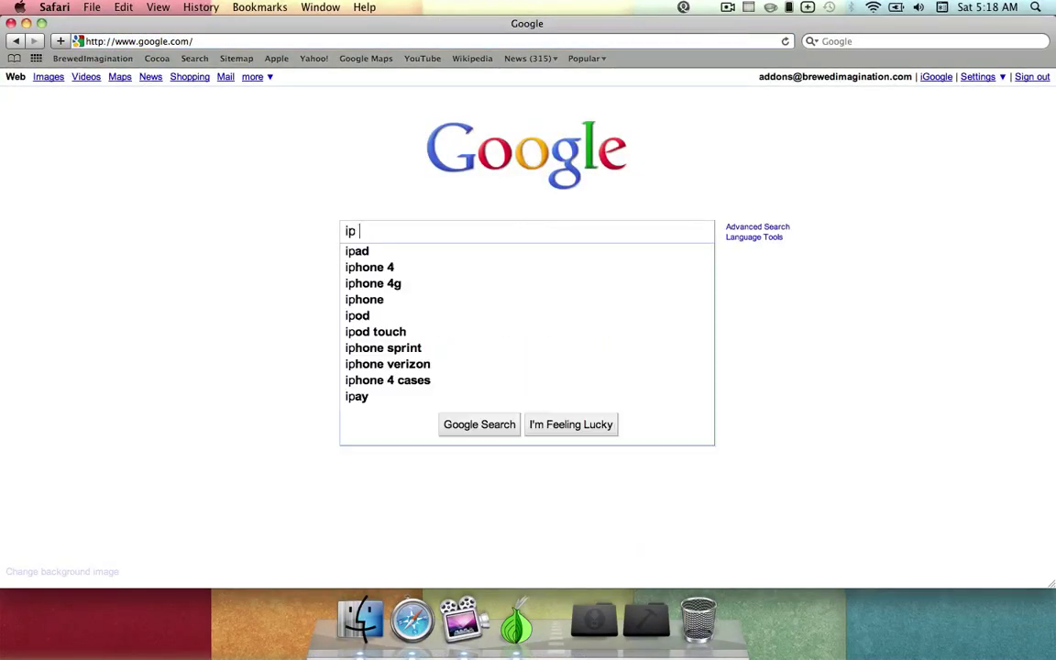
text(adress)
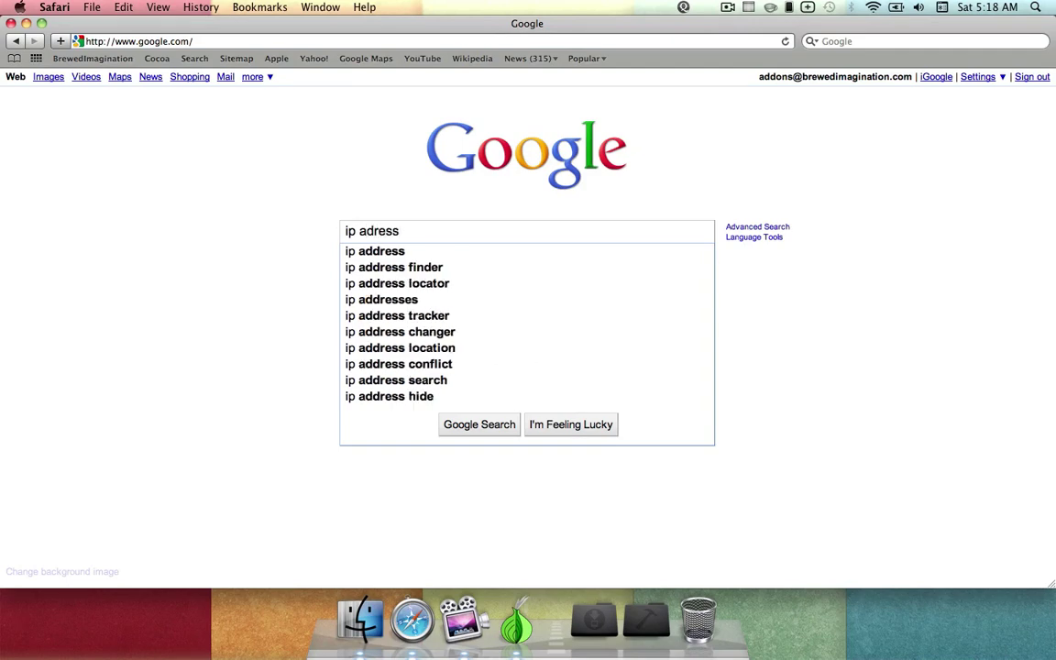
key(Return)
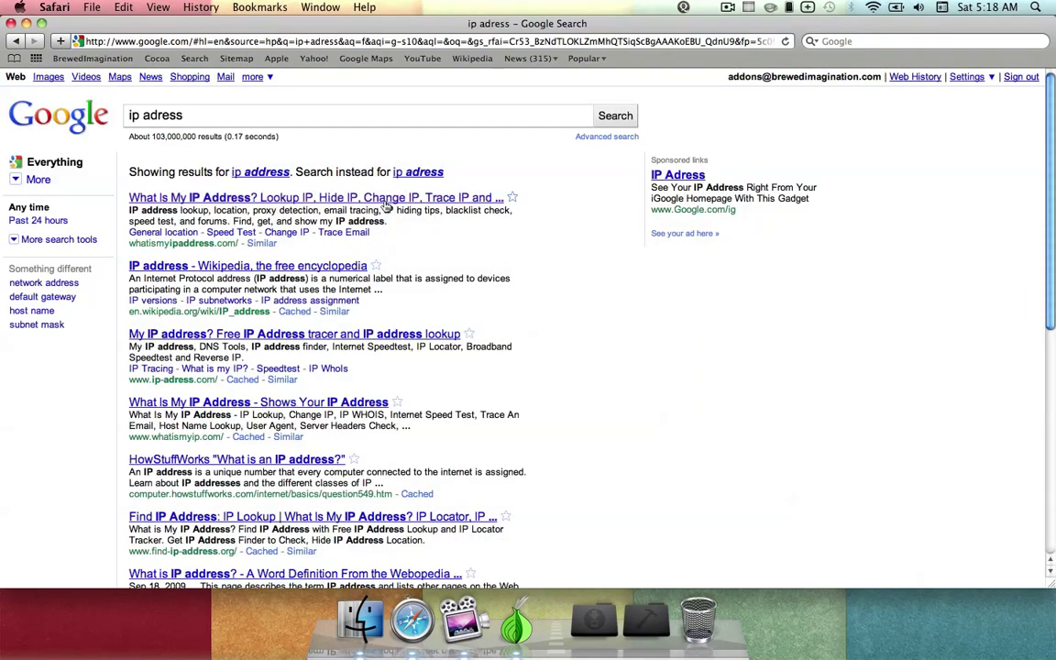
Step: Check the proxy and location details on WhatIsMyIPAddress.com, and return to the Vidalia Control Panel
click(386, 200)
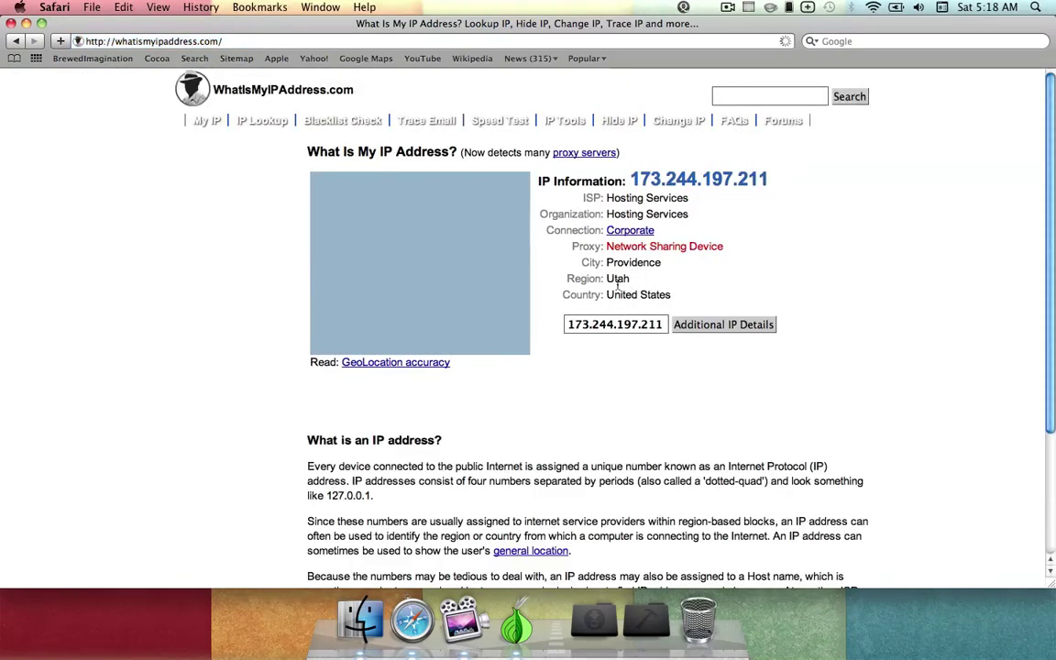
drag(573, 278, 673, 295)
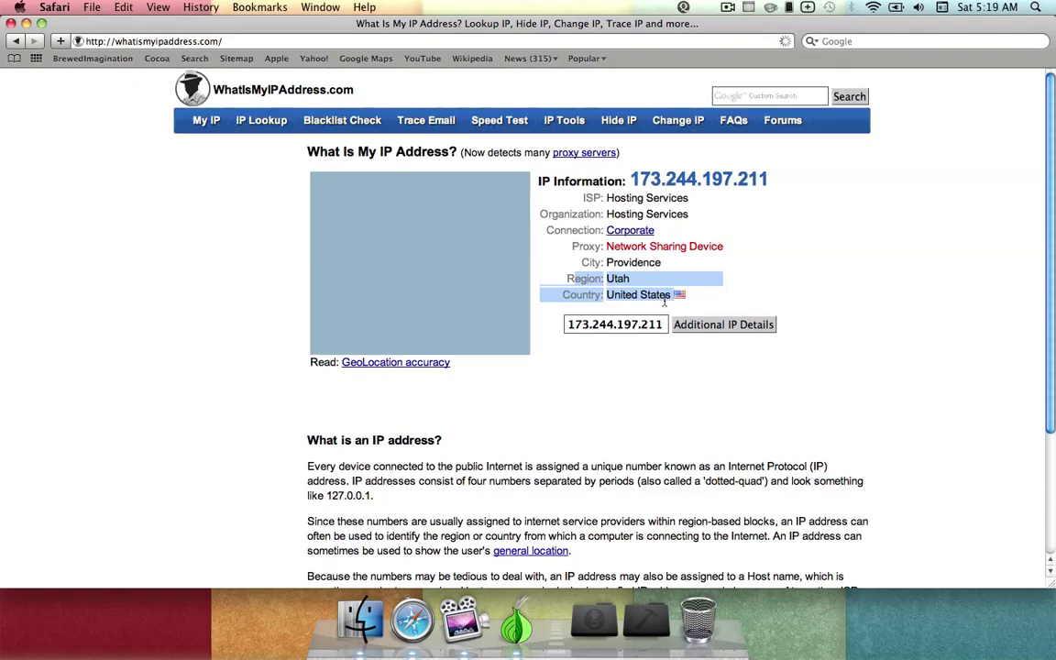
drag(588, 246, 708, 251)
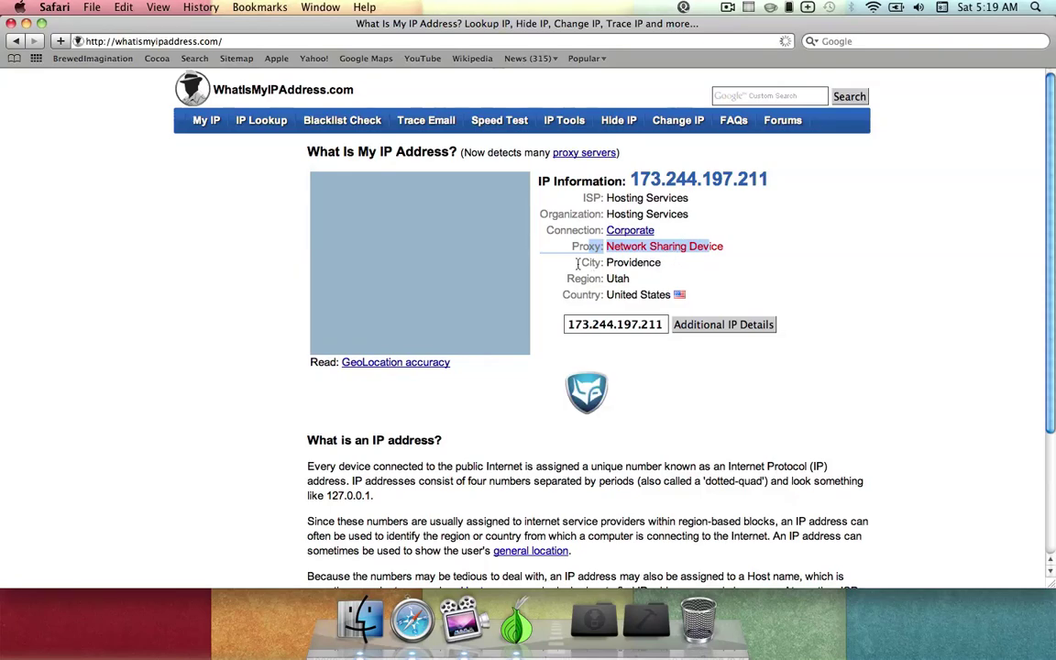
mouse_move(7, 27)
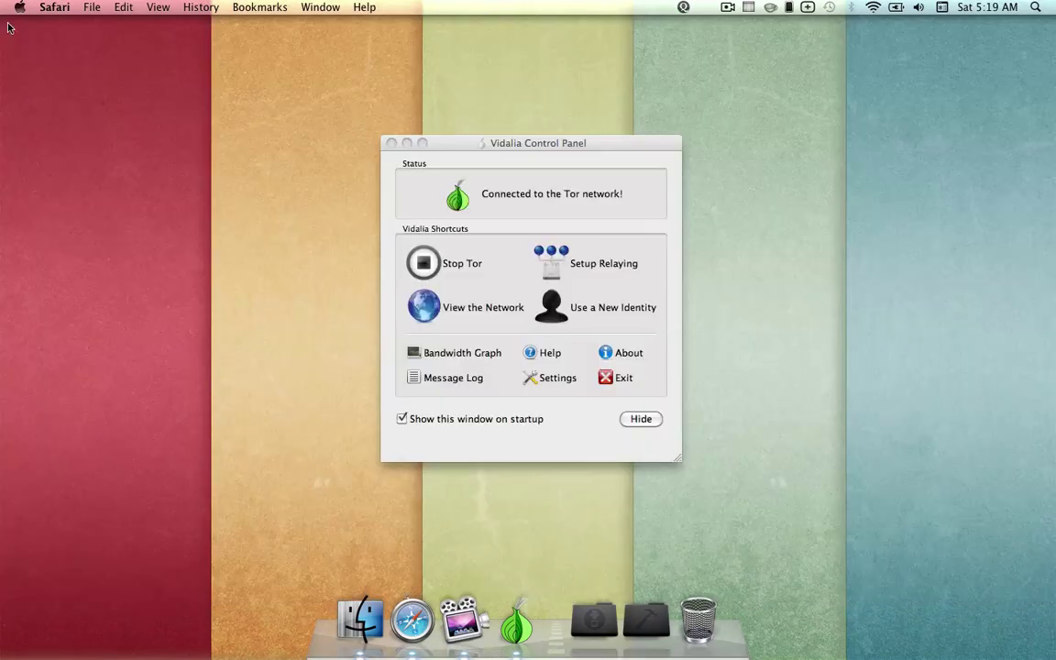
click(498, 145)
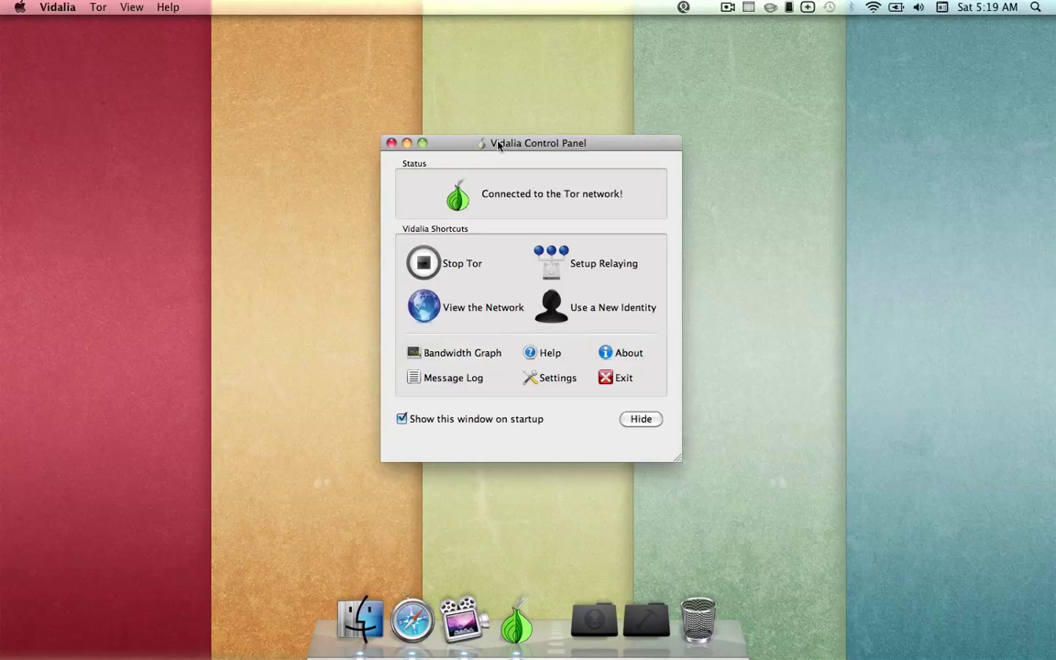